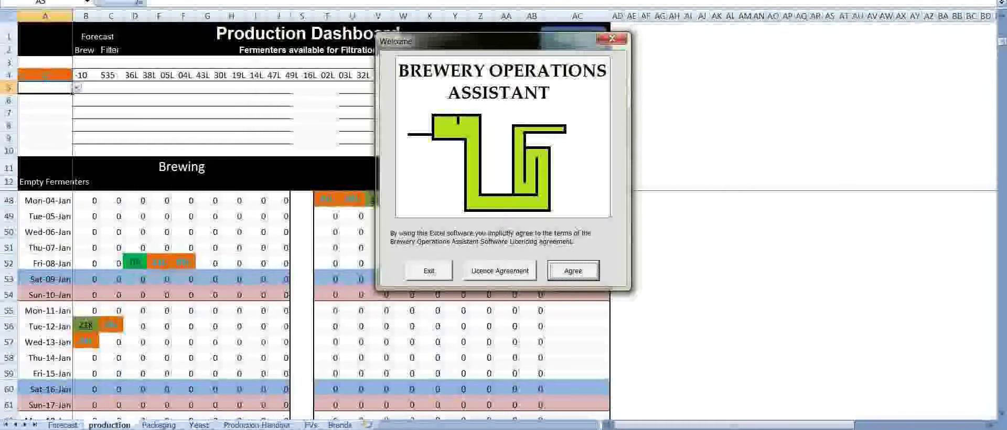
# Accept the licence terms and choose brand K in cell A5 of the Production Dashboard
pyautogui.click(574, 271)
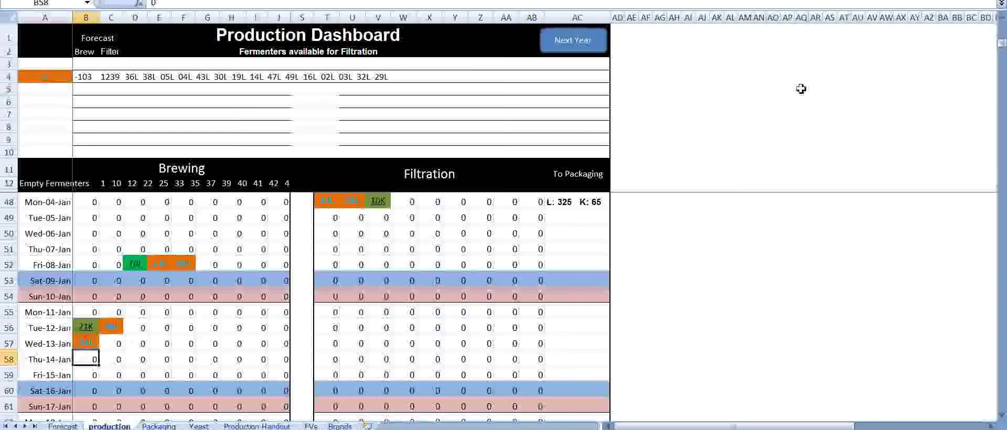
pyautogui.click(64, 91)
pyautogui.click(77, 89)
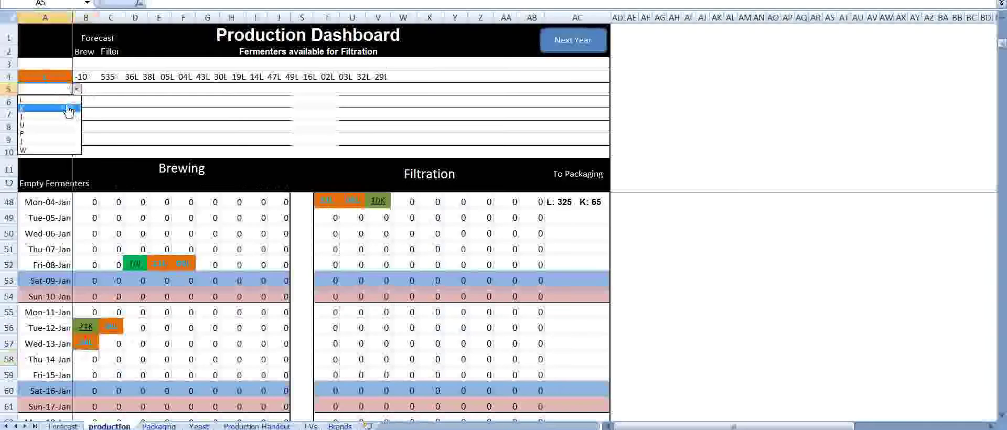
pyautogui.click(66, 106)
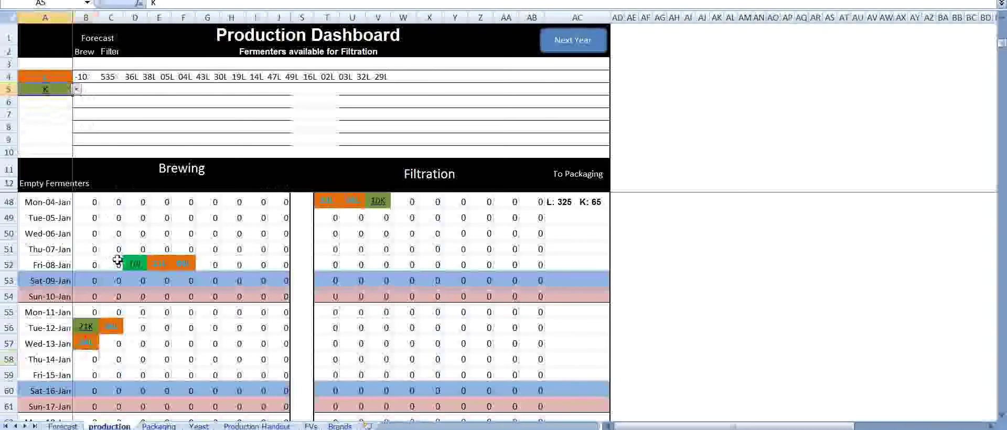
# Schedule brew 22L in the first brewing slot of Thu-14-Jan
pyautogui.click(93, 360)
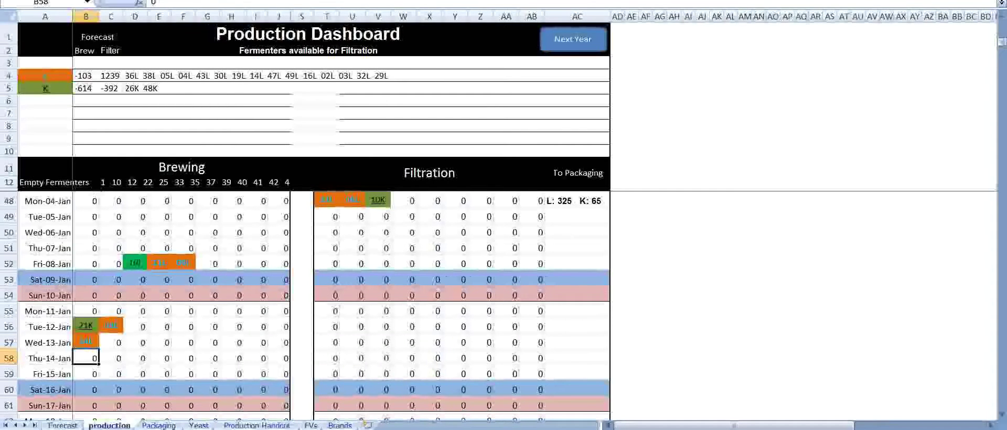
pyautogui.write('2')
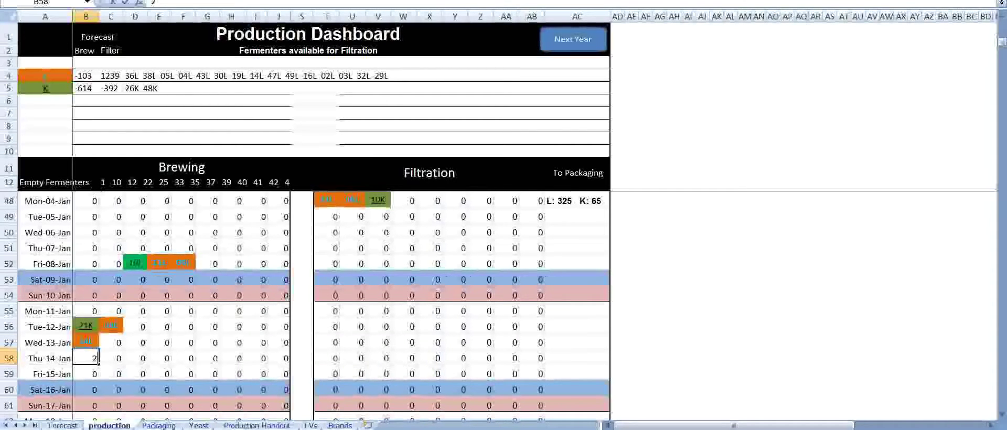
pyautogui.write('2L')
pyautogui.press('Return')
pyautogui.press('Right')
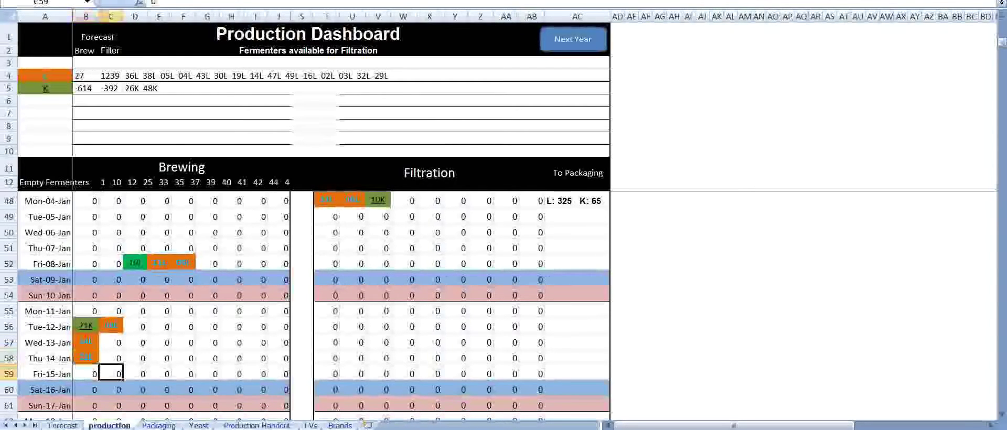
# Schedule brew 33K in the second brewing slot of Thu-14-Jan and 44K in the first slot of Fri-15-Jan
pyautogui.click(111, 358)
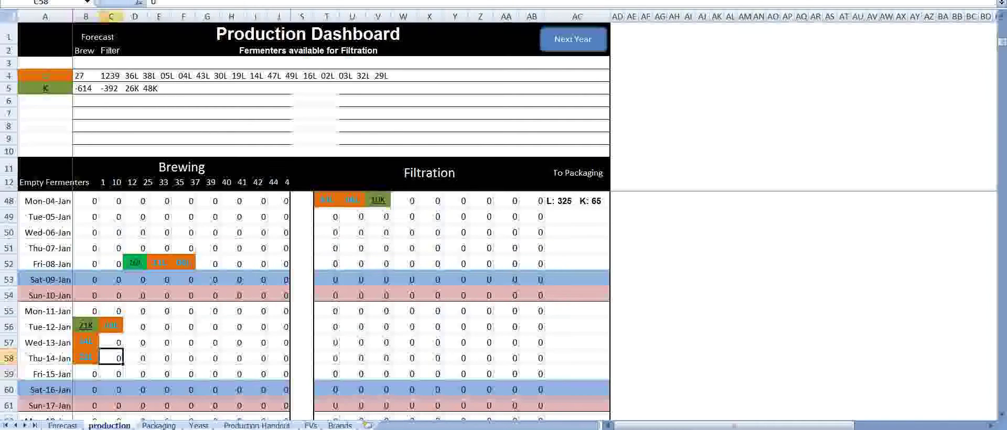
pyautogui.write('33K')
pyautogui.press('Return')
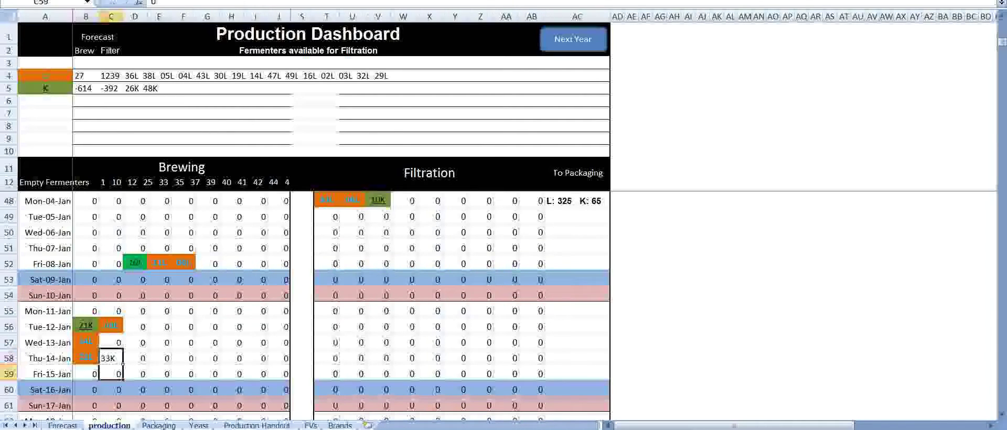
pyautogui.click(85, 374)
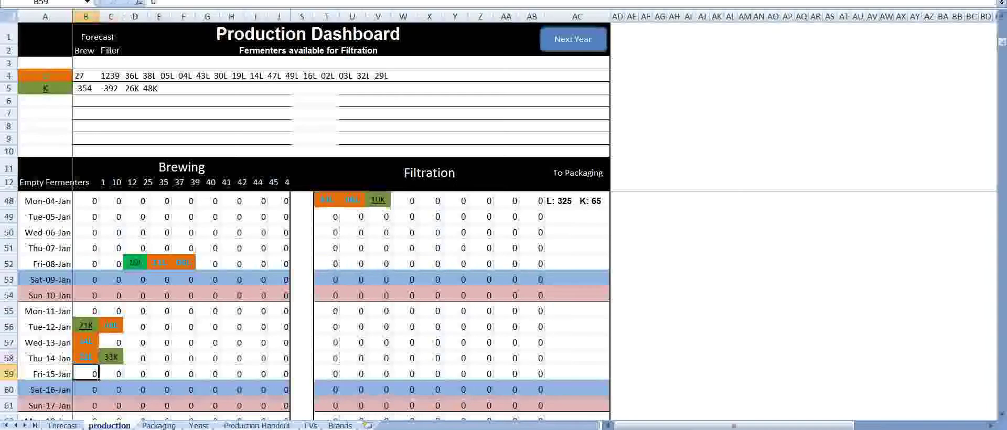
pyautogui.write('44K')
pyautogui.press('Return')
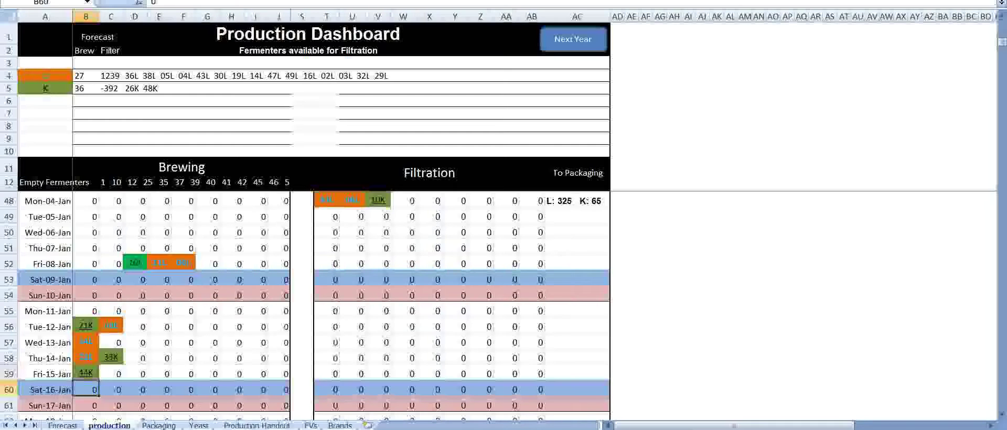
# Schedule 48K in the first filtration slot of Thu-14-Jan
pyautogui.click(335, 359)
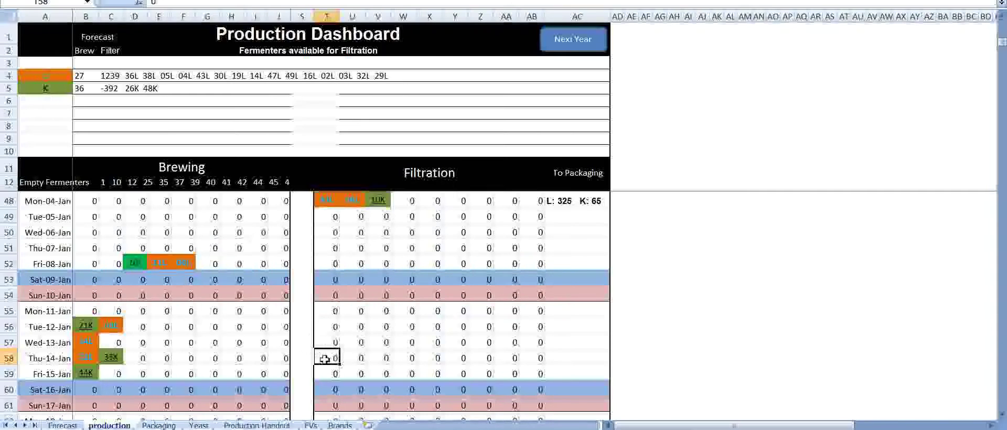
pyautogui.write('48K')
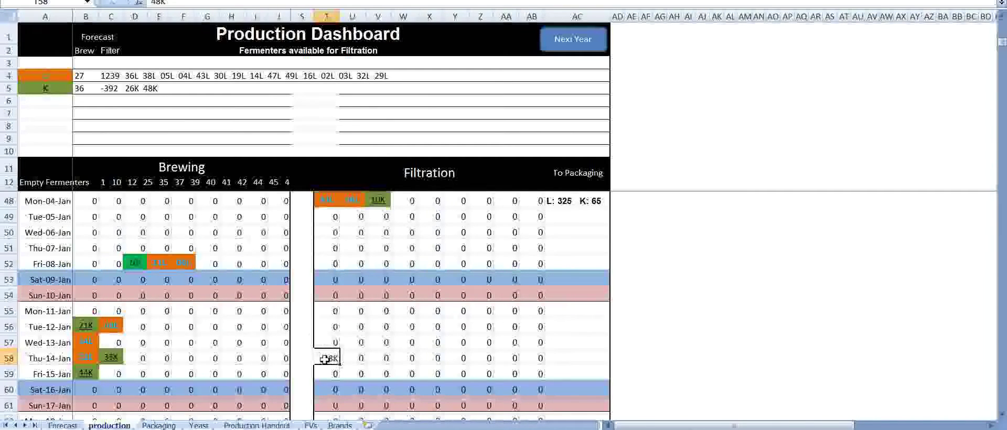
pyautogui.press('Return')
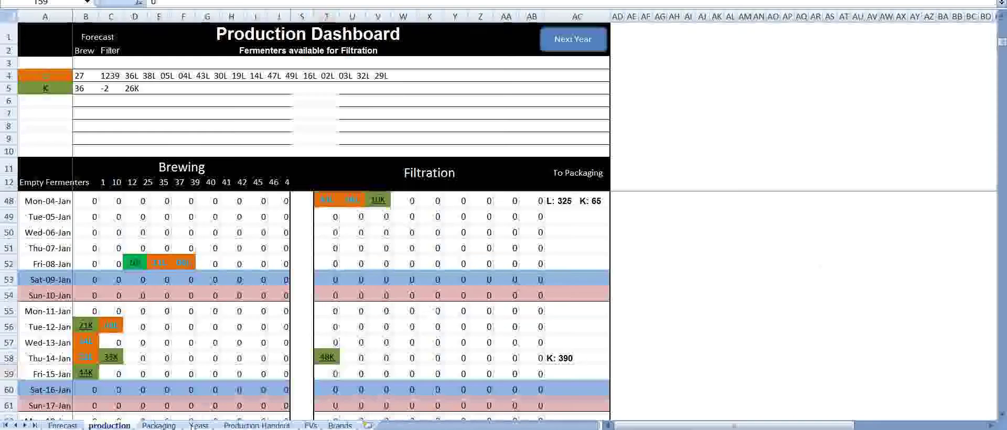
# On the Yeast sheet, set fermenter 24 to status P with the date 1/14/2016
pyautogui.click(198, 426)
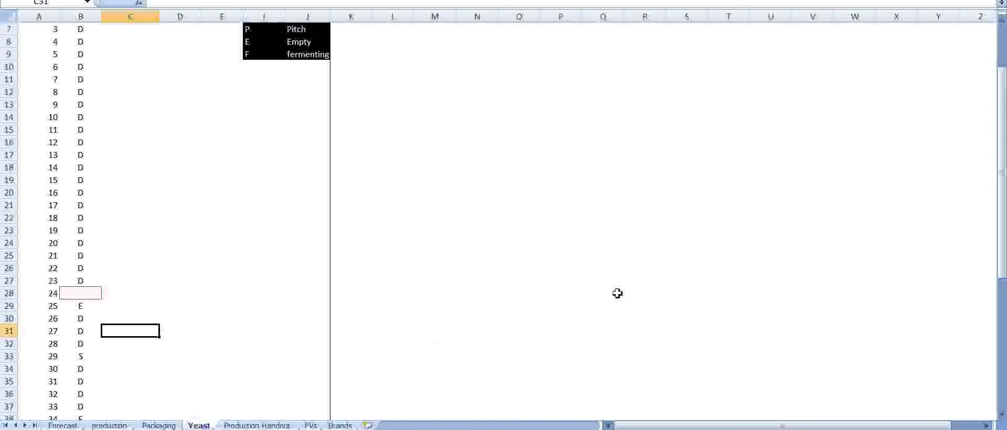
pyautogui.click(85, 292)
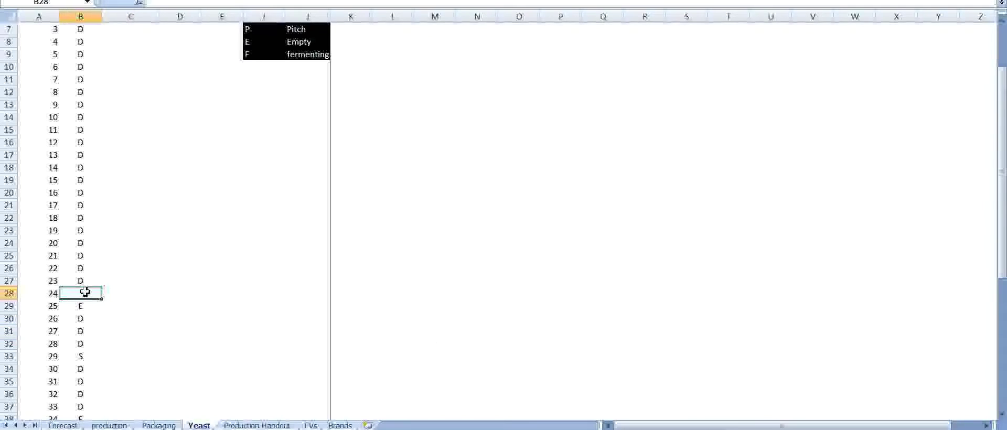
pyautogui.write('P')
pyautogui.press('Tab')
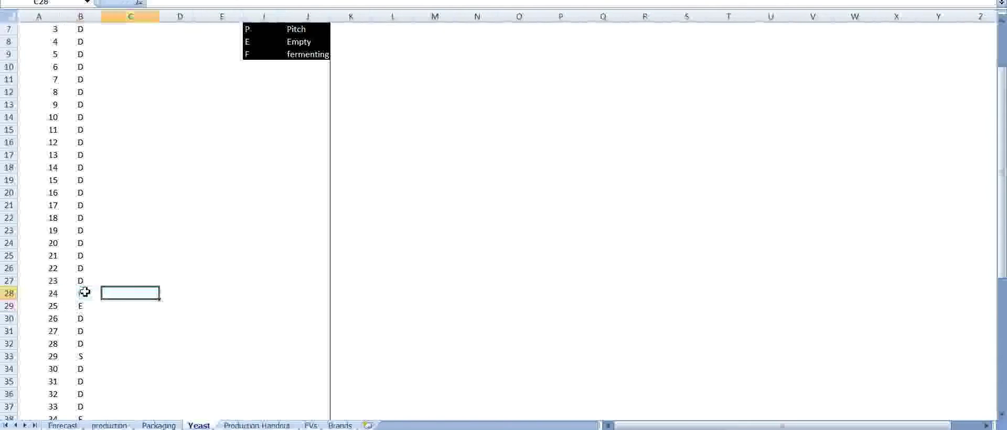
pyautogui.write('1/1')
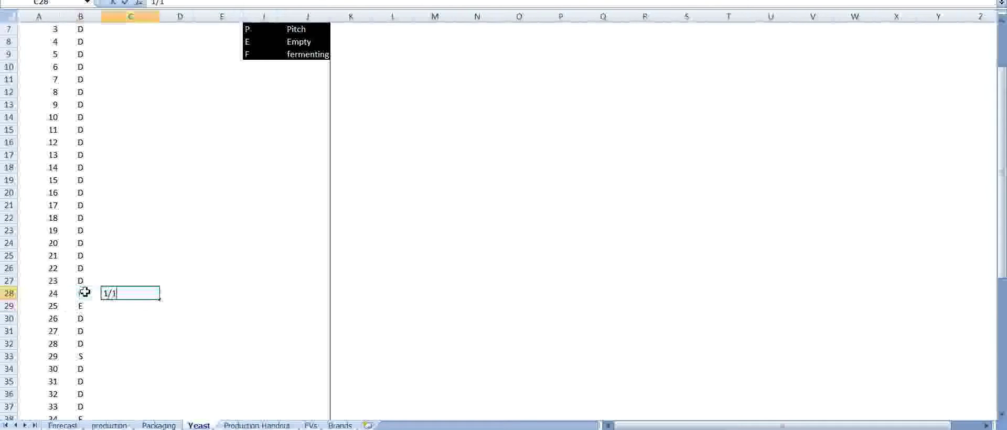
pyautogui.write('4/2016')
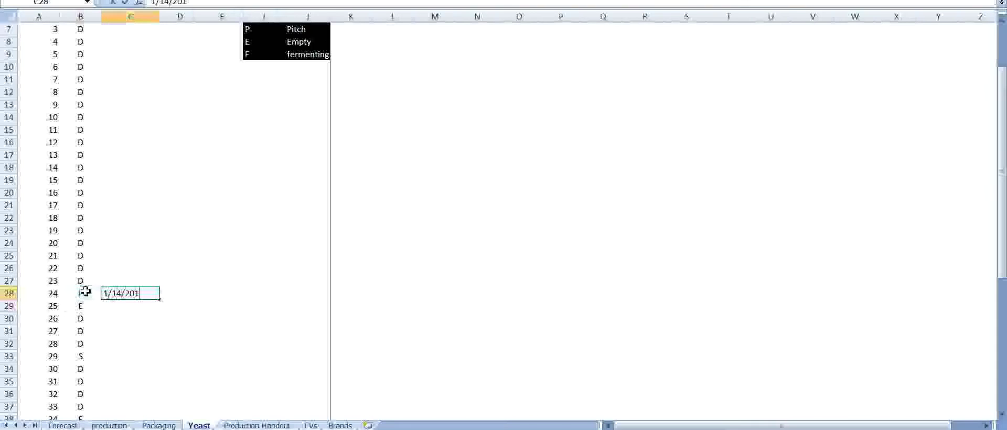
pyautogui.click(112, 359)
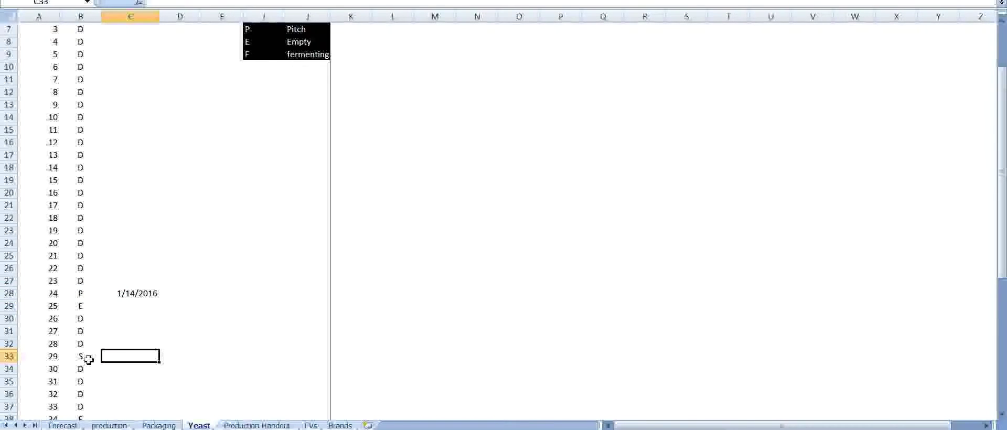
# Set fermenter 29 to status P with the date 1/15/2016
pyautogui.click(83, 356)
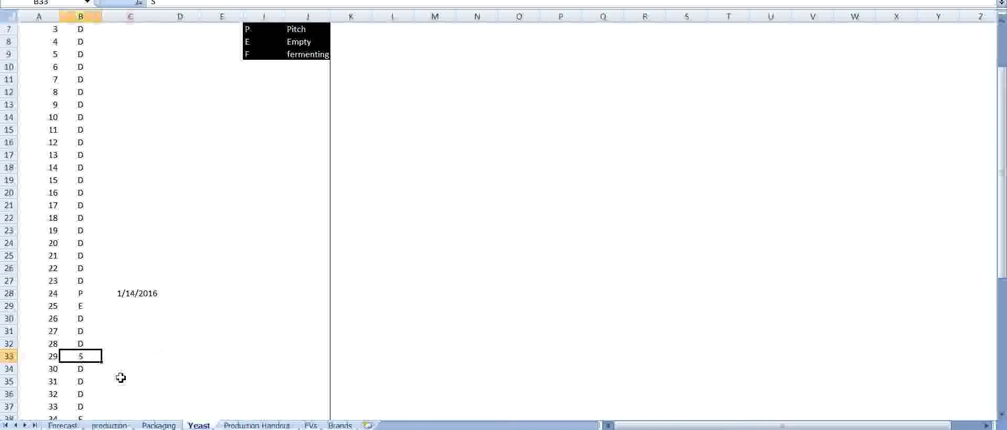
pyautogui.write('P')
pyautogui.press('Tab')
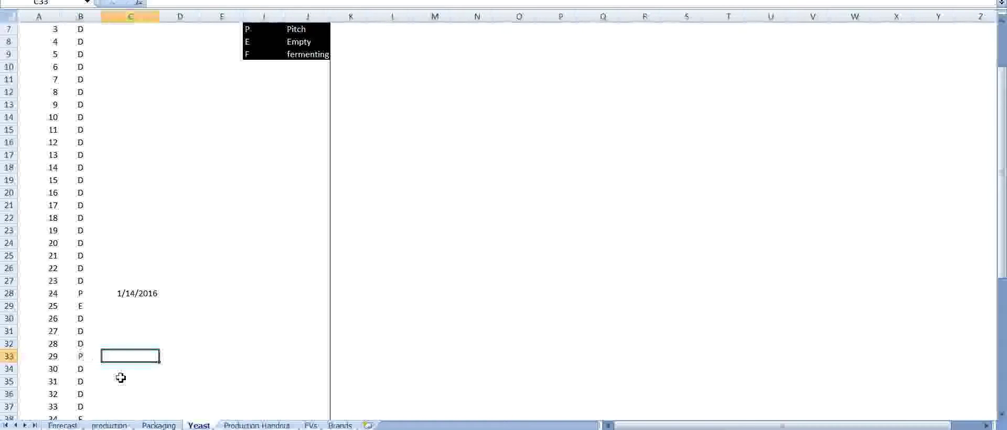
pyautogui.write('1/1')
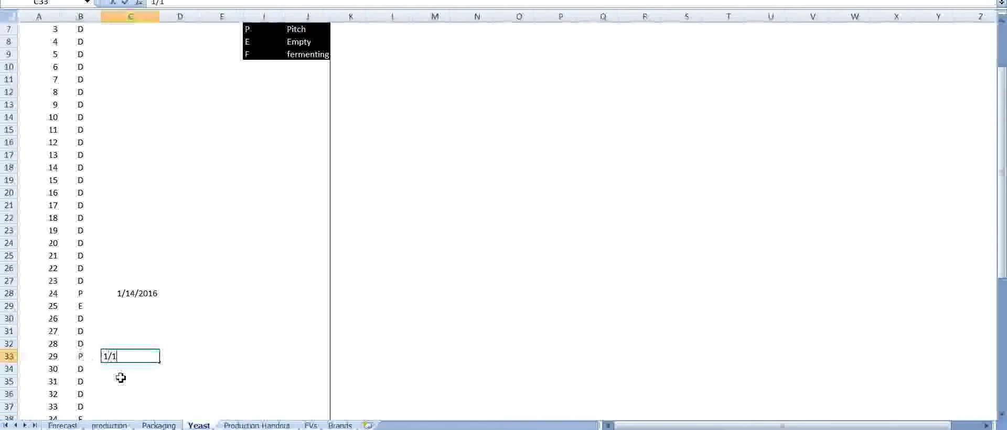
pyautogui.write('5/2016')
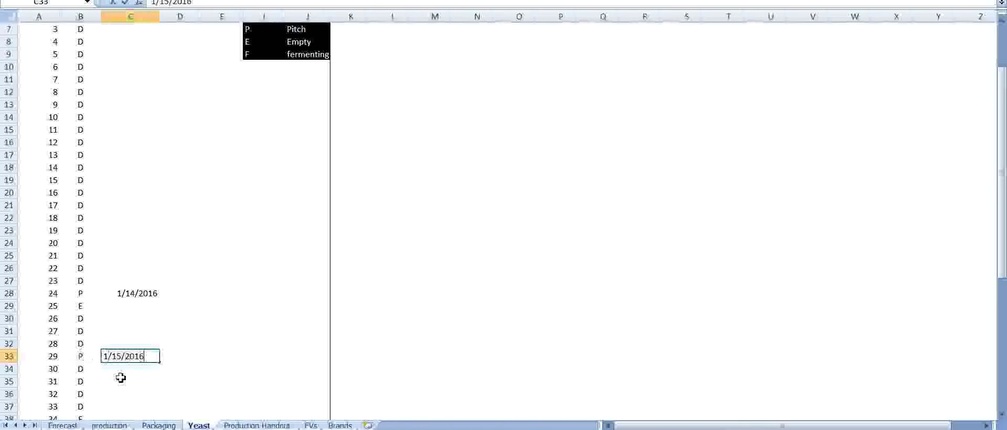
pyautogui.press('Return')
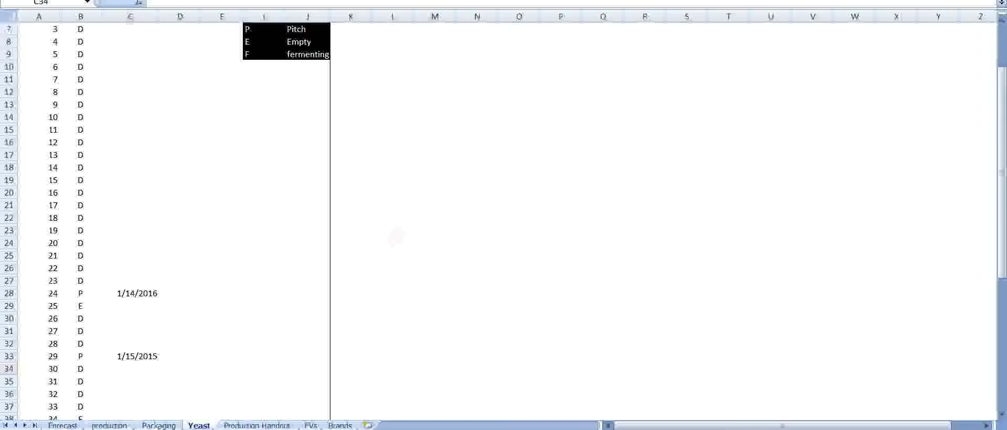
# On the Packaging sheet, collapse the orange and bright-green brand column groups on either side of brand K
pyautogui.click(159, 427)
pyautogui.click(159, 427)
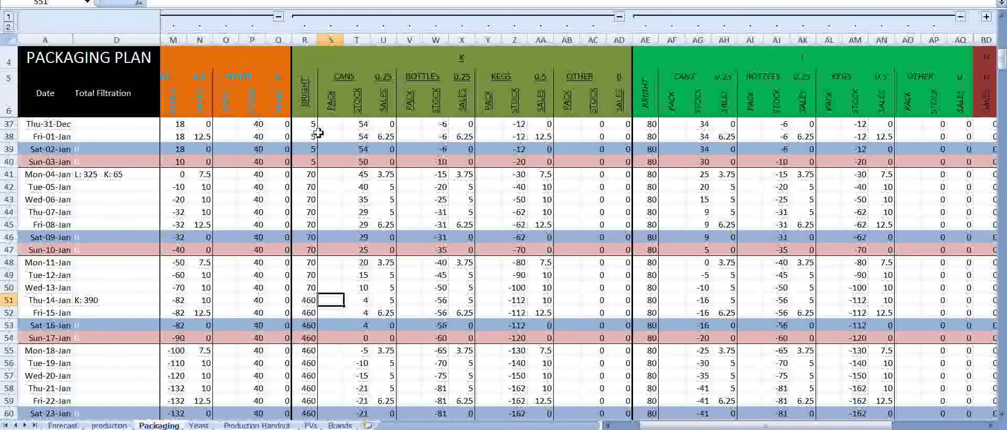
pyautogui.click(279, 17)
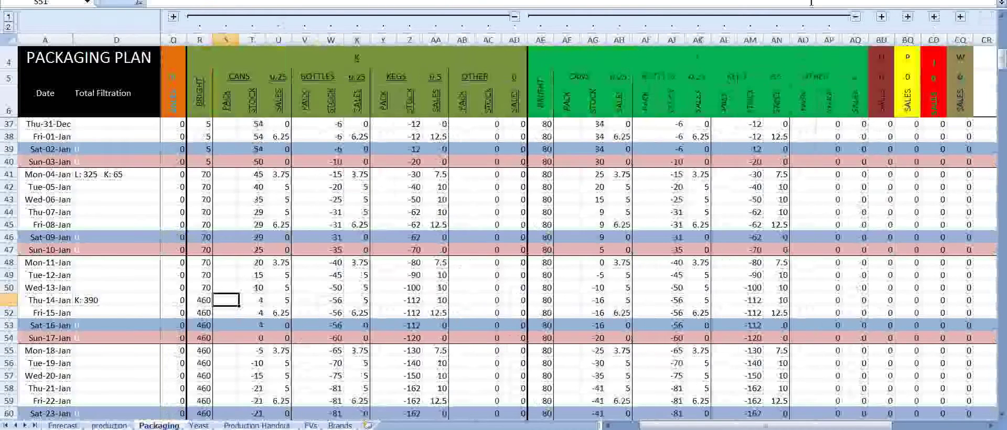
pyautogui.click(856, 16)
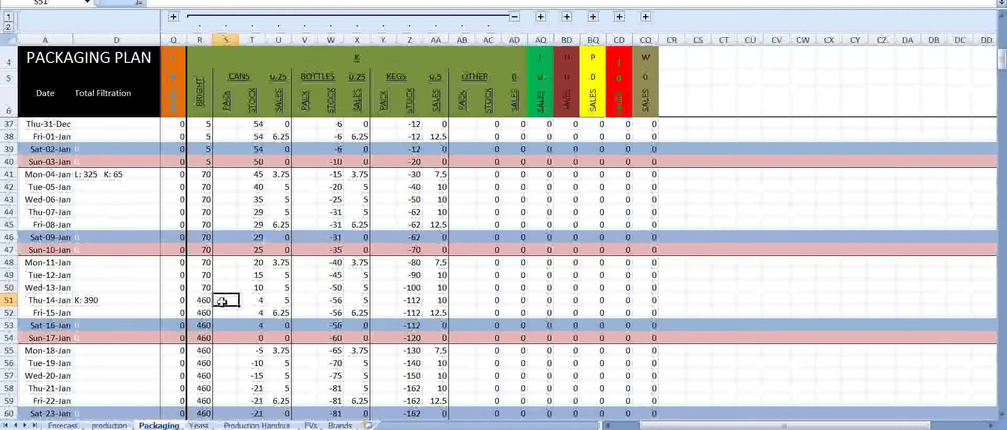
# Enter pack amounts of 150 for brand K's cans and 150 for its bottles on Thu-14-Jan
pyautogui.write('150')
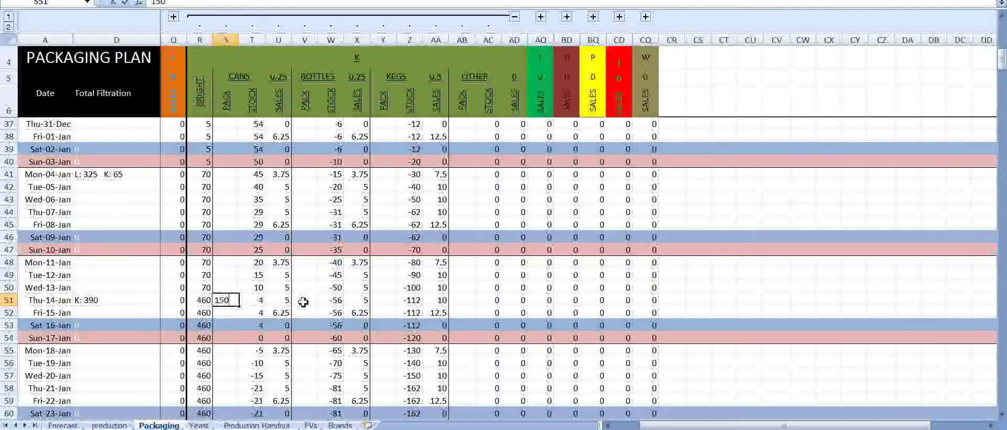
pyautogui.click(303, 302)
pyautogui.write('150')
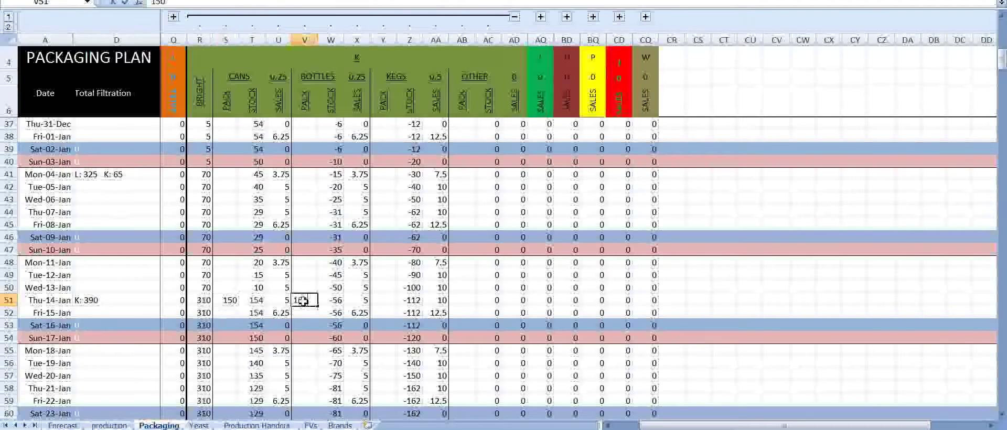
# Enter pack amounts of 130 for brand K's kegs and 30 for its other packaging on Thu-14-Jan
pyautogui.click(382, 298)
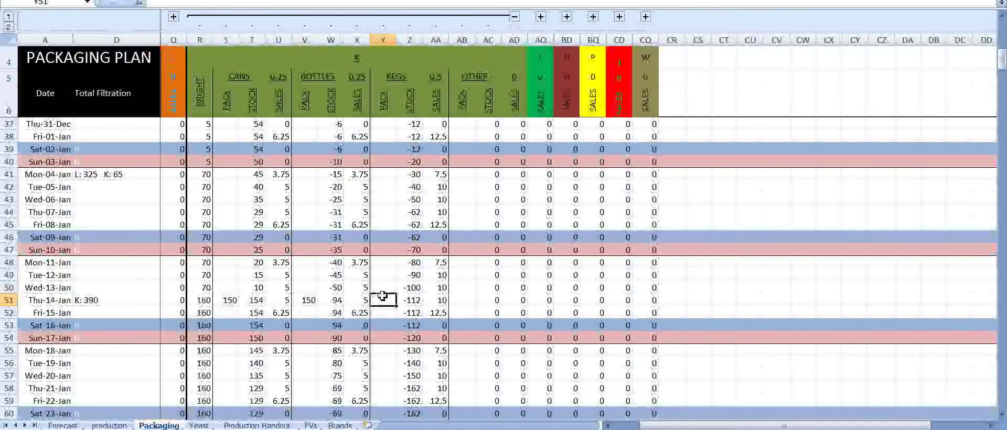
pyautogui.write('130')
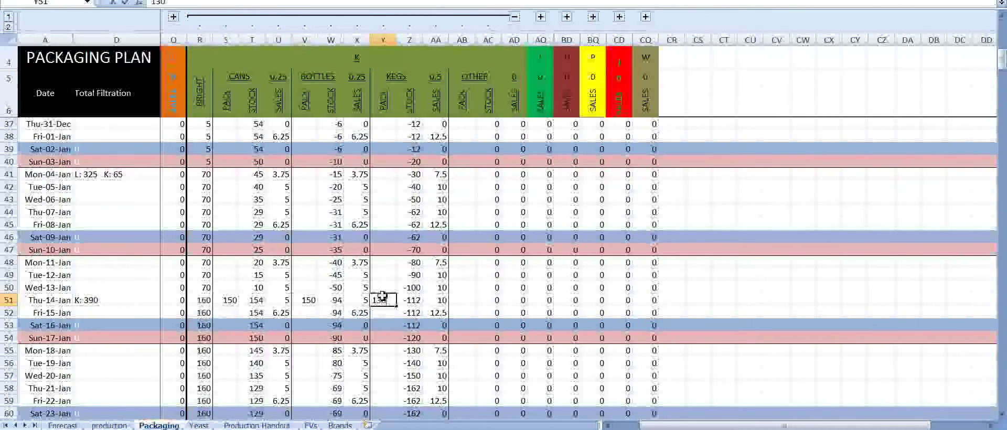
pyautogui.click(454, 299)
pyautogui.write('320')
pyautogui.press('BackSpace')
pyautogui.press('BackSpace')
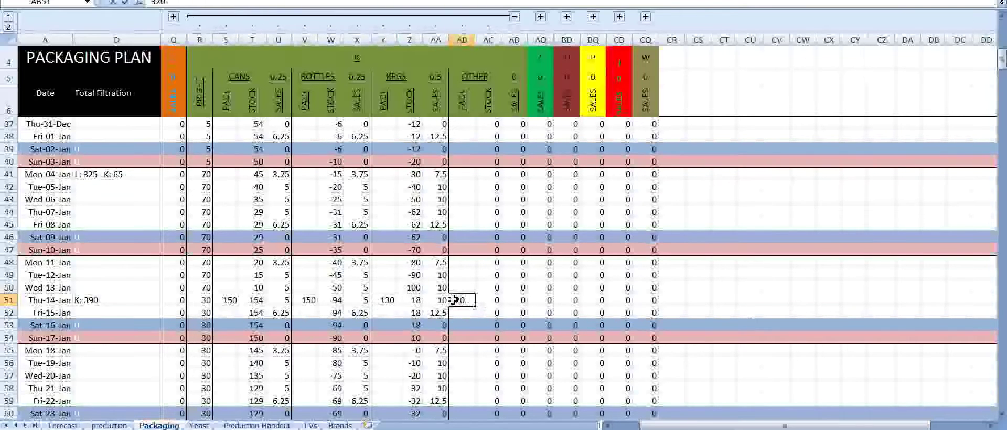
pyautogui.write('0')
pyautogui.click(408, 324)
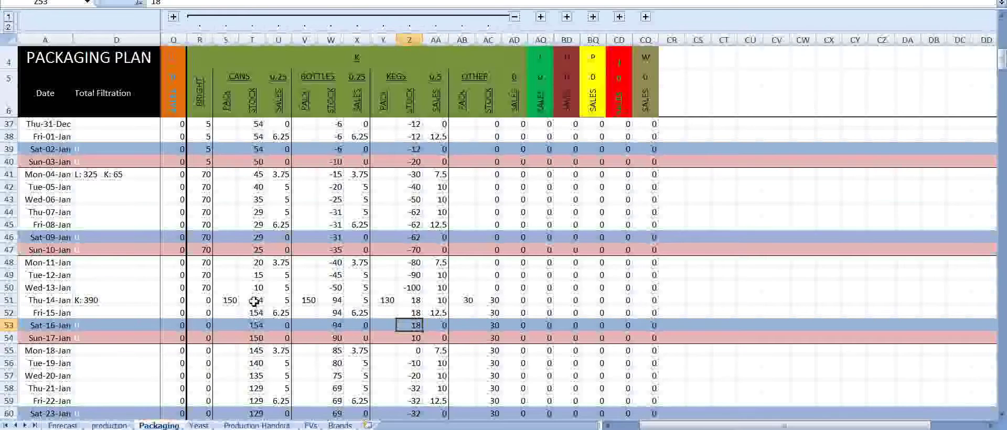
# Add the comment "breakage 4 hl" to brand K's can stock on Thu-14-Jan
pyautogui.rightClick(254, 302)
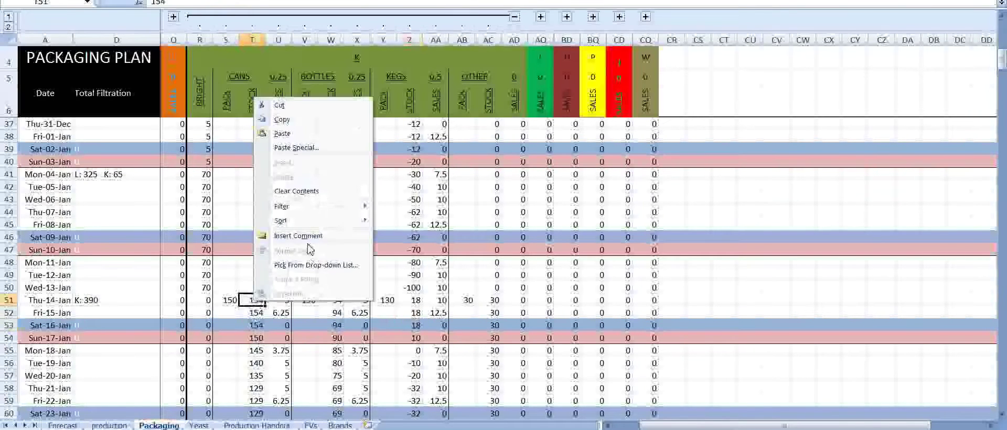
pyautogui.click(277, 239)
pyautogui.write('bre')
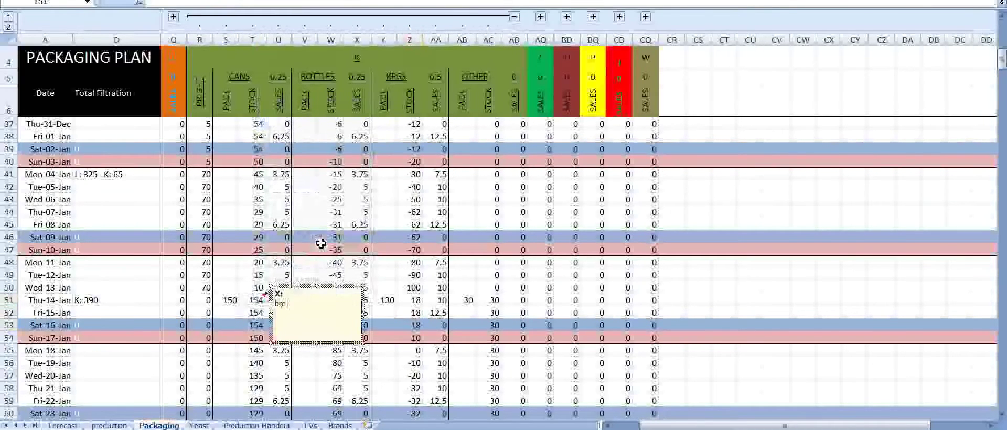
pyautogui.write('akage 4 hl')
# Overwrite brand K's can stock on Thu-14-Jan with 150
pyautogui.click(256, 303)
pyautogui.write('15')
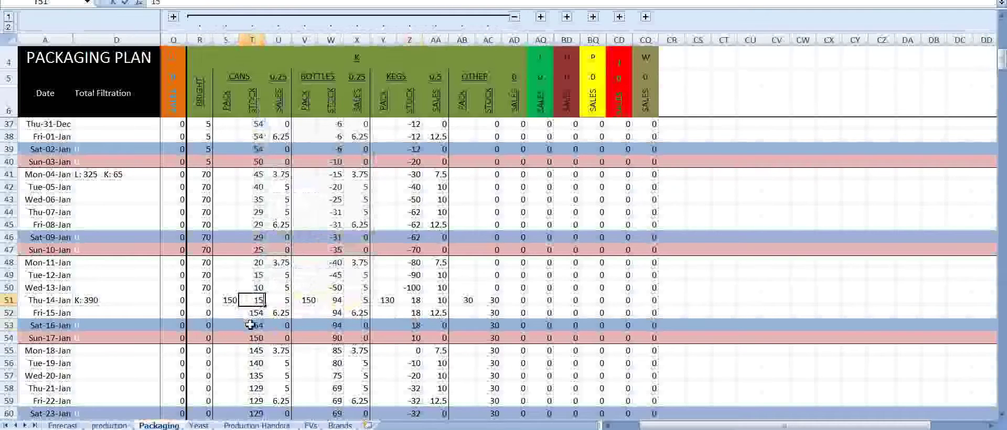
pyautogui.write('0')
pyautogui.press('Return')
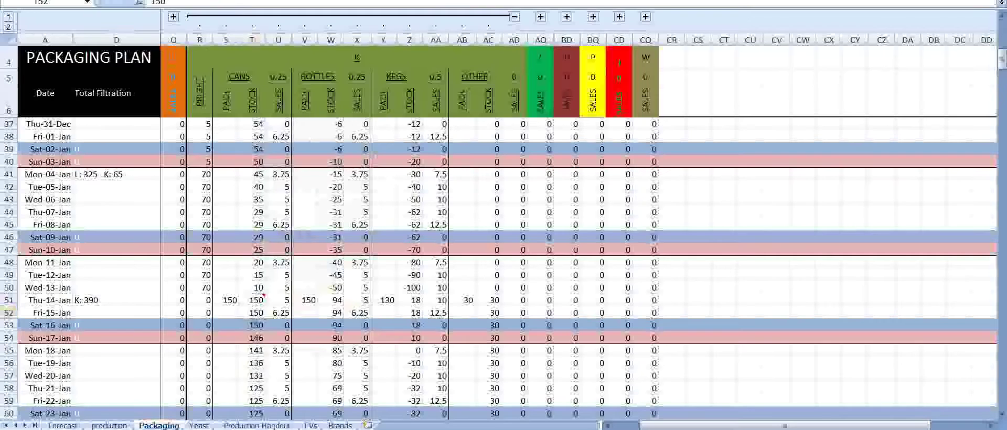
# On the Production Handout sheet, re-enter the start date 1/11/2016 to generate the production schedule
pyautogui.click(268, 426)
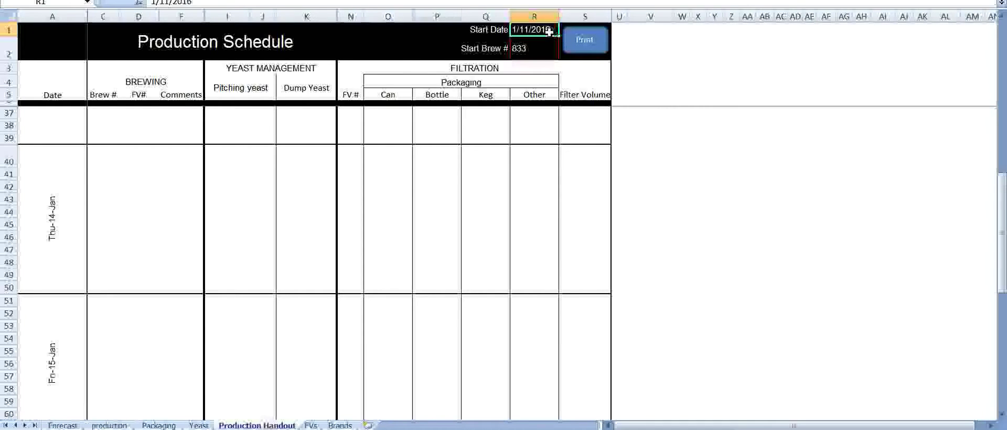
pyautogui.click(286, 3)
pyautogui.press('Return')
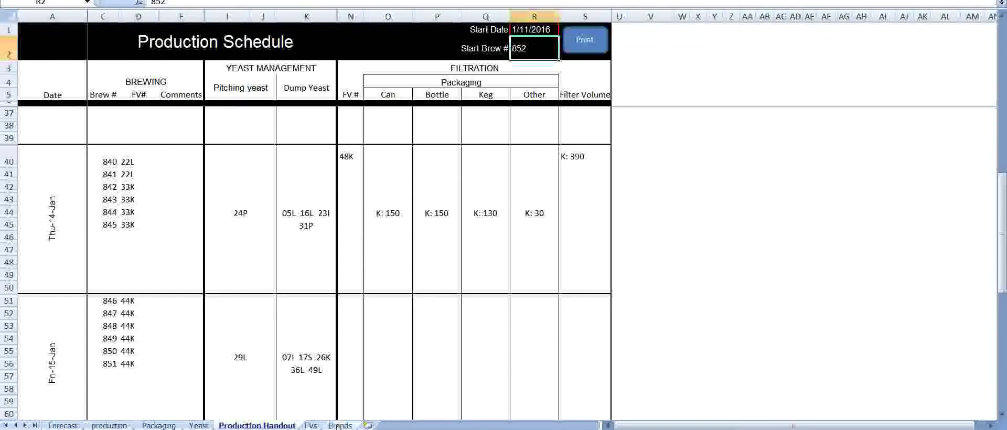
# On the Brands sheet, enter IPA as the new brand's symbol and fill its cell with blue
pyautogui.click(340, 425)
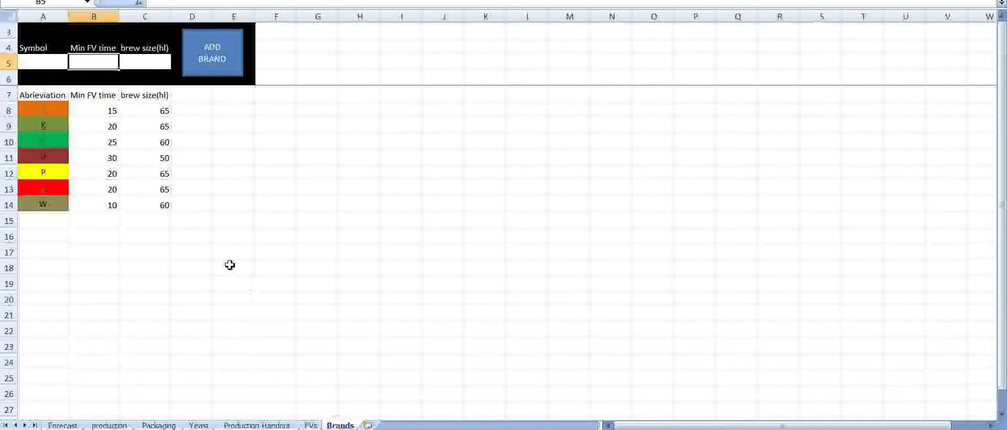
pyautogui.click(360, 172)
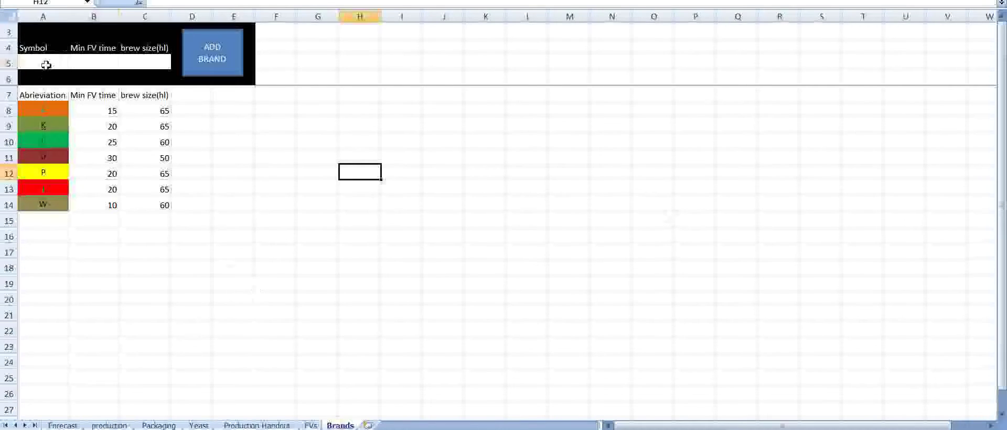
pyautogui.click(46, 65)
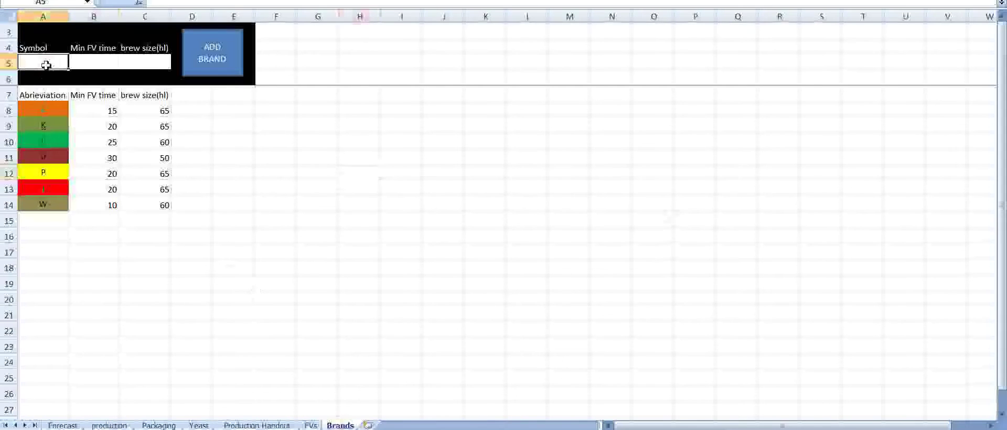
pyautogui.write('IPA')
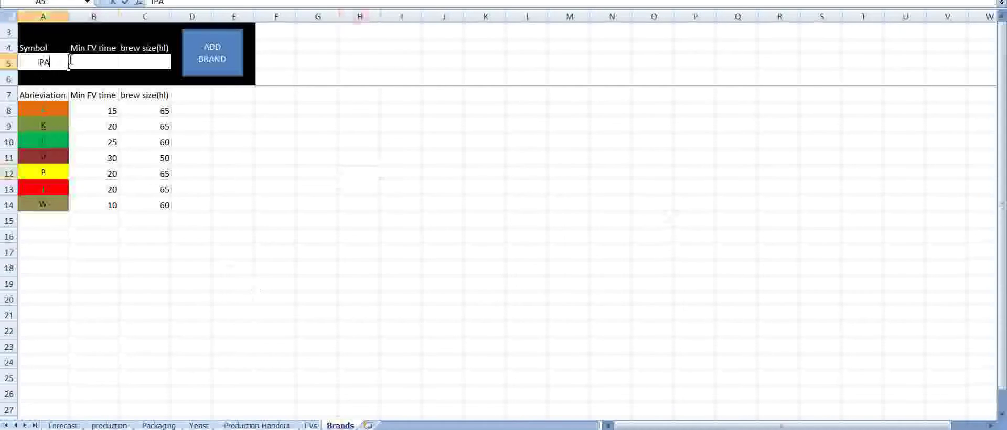
pyautogui.click(76, 63)
pyautogui.click(64, 62)
pyautogui.click(182, 0)
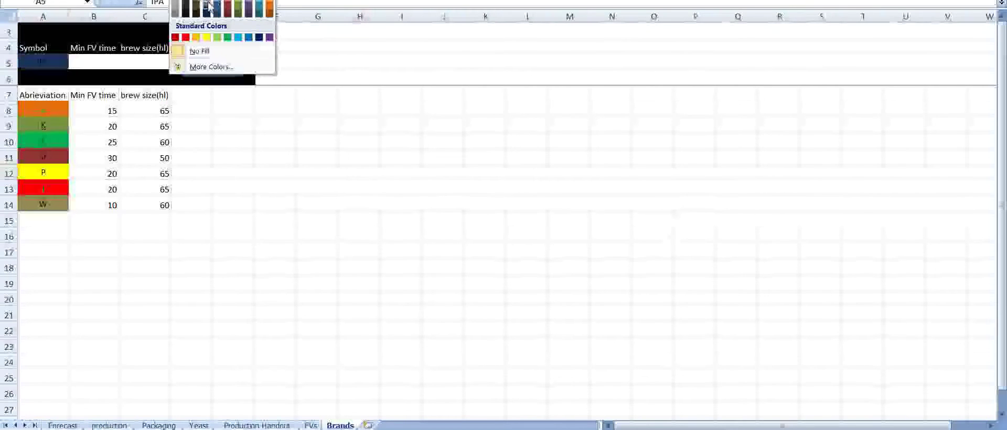
pyautogui.click(207, 5)
# Set the IPA brand's minimum FV time to 10 and brew size to 65 hl, and add the brand
pyautogui.click(105, 63)
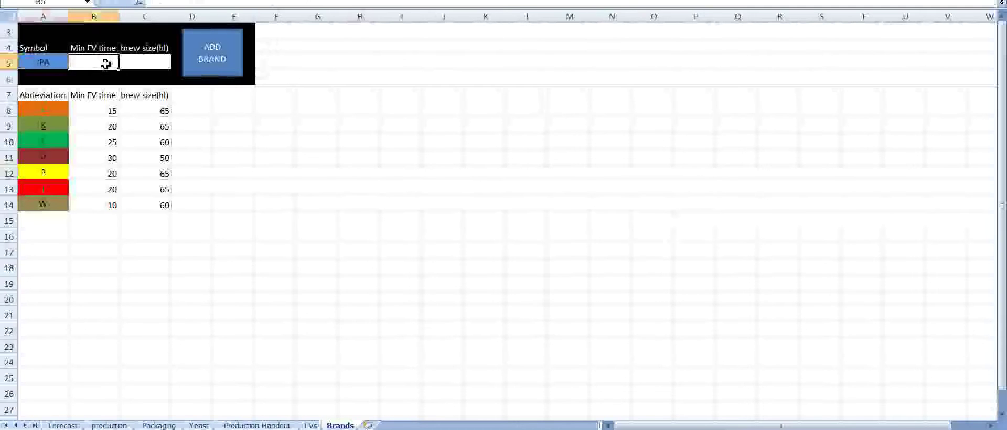
pyautogui.write('10')
pyautogui.click(133, 64)
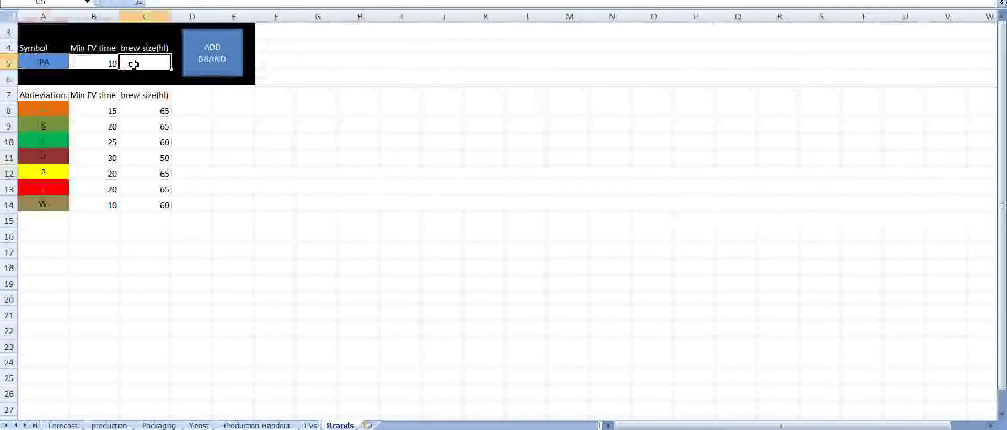
pyautogui.write('65')
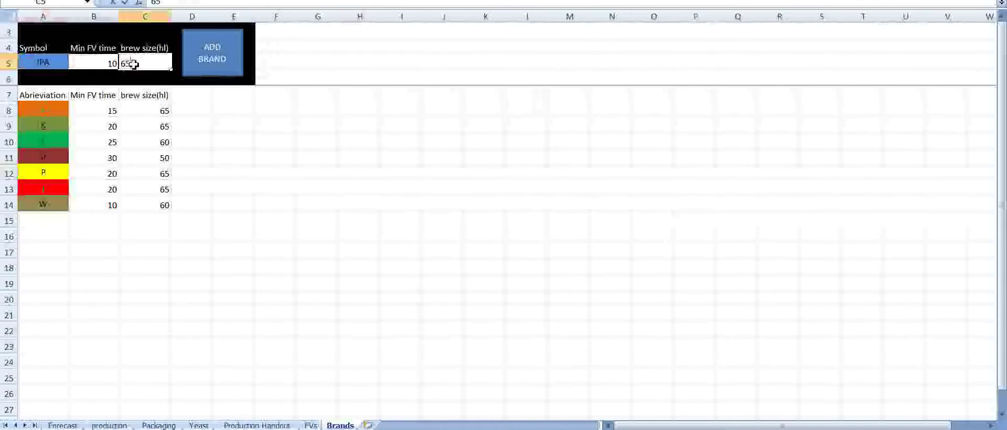
pyautogui.click(202, 126)
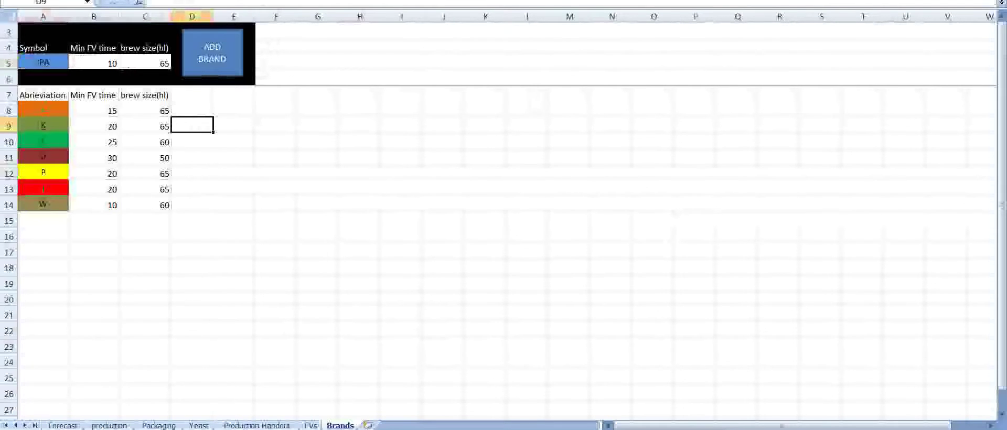
pyautogui.click(213, 53)
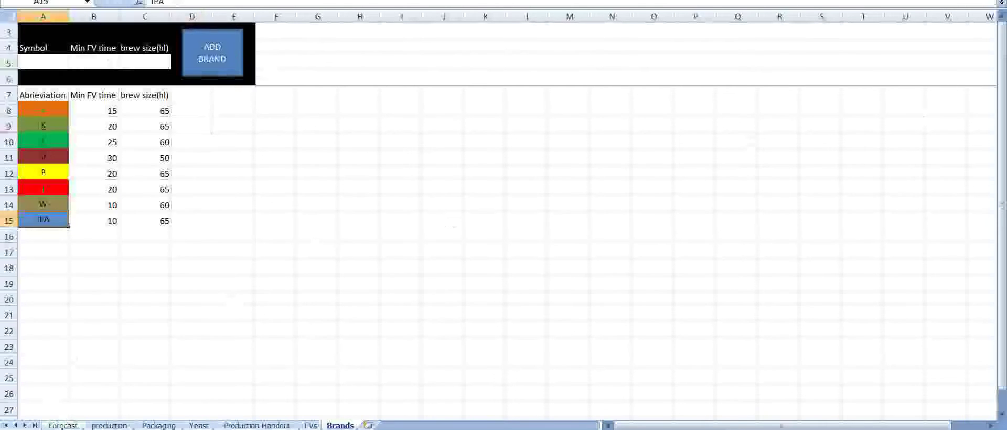
# On the Forecast sheet, enter an IPA total of 65 for every week from 2016-20 through 2016-40
pyautogui.click(62, 426)
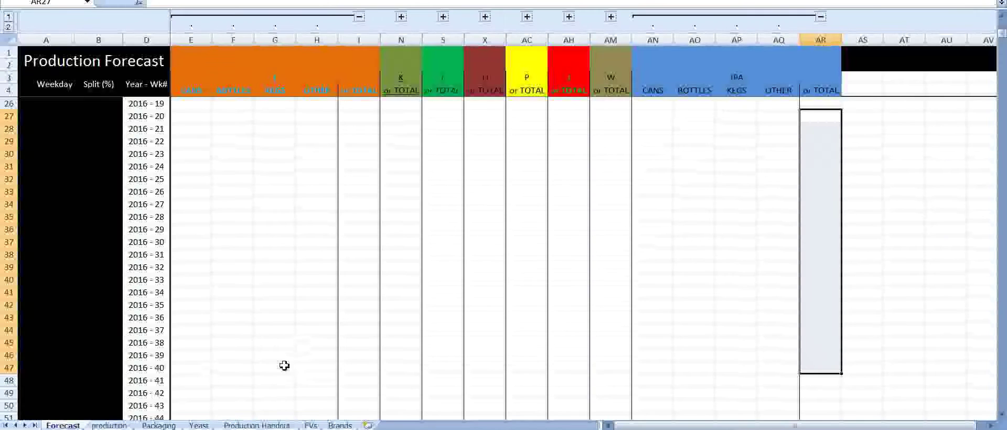
pyautogui.click(829, 117)
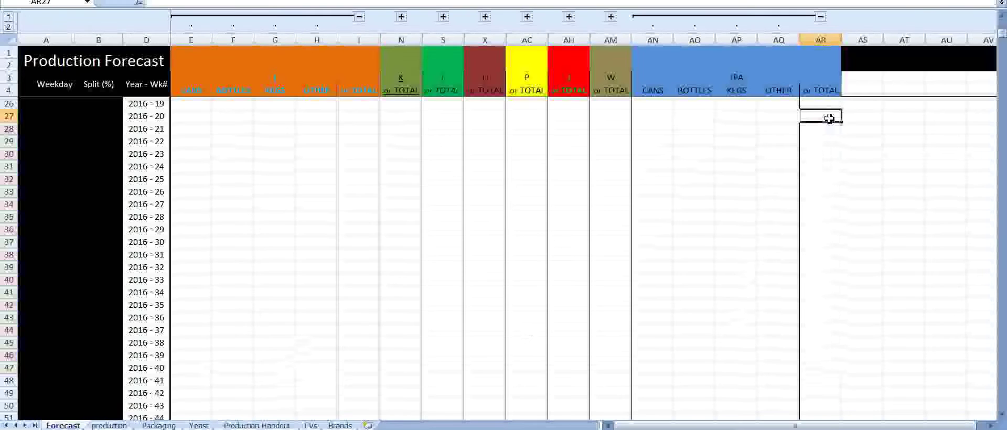
pyautogui.write('65')
pyautogui.click(825, 136)
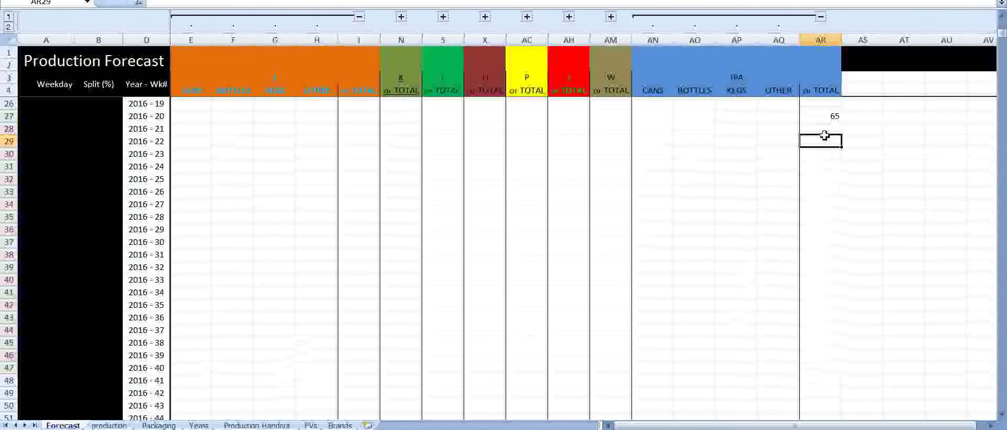
pyautogui.click(832, 115)
pyautogui.moveTo(841, 122); pyautogui.dragTo(823, 376)
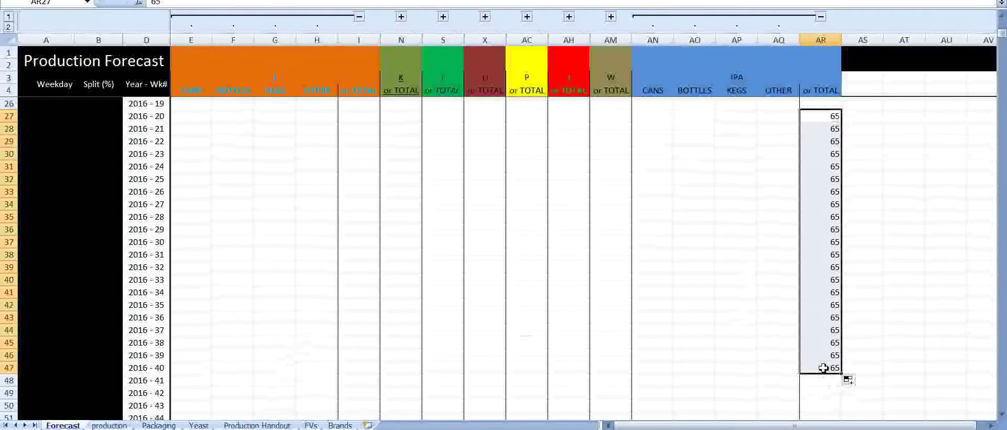
# Enter IPA forecasts of 20 for cans in week 2016-21 and 10 for kegs in week 2016-26
pyautogui.click(653, 129)
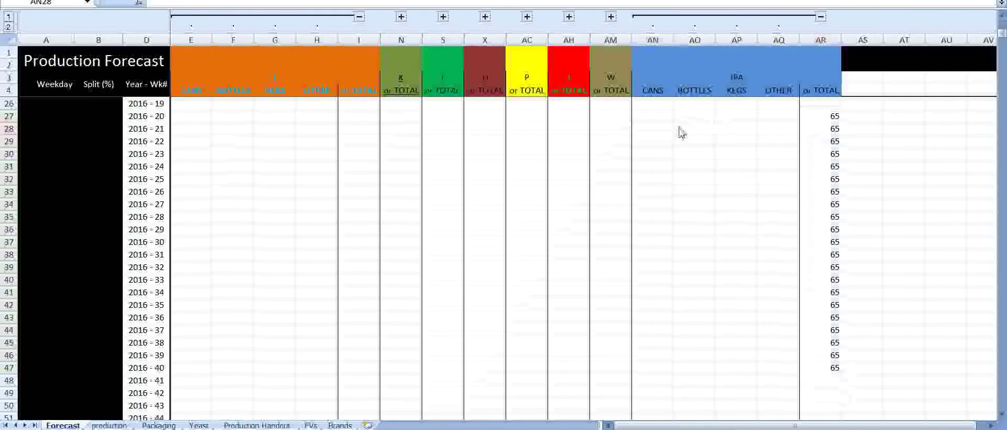
pyautogui.click(660, 133)
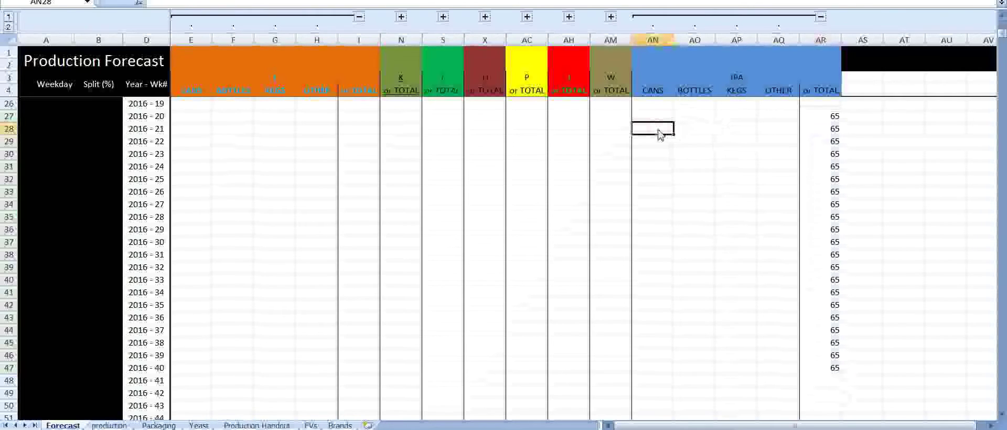
pyautogui.write('20')
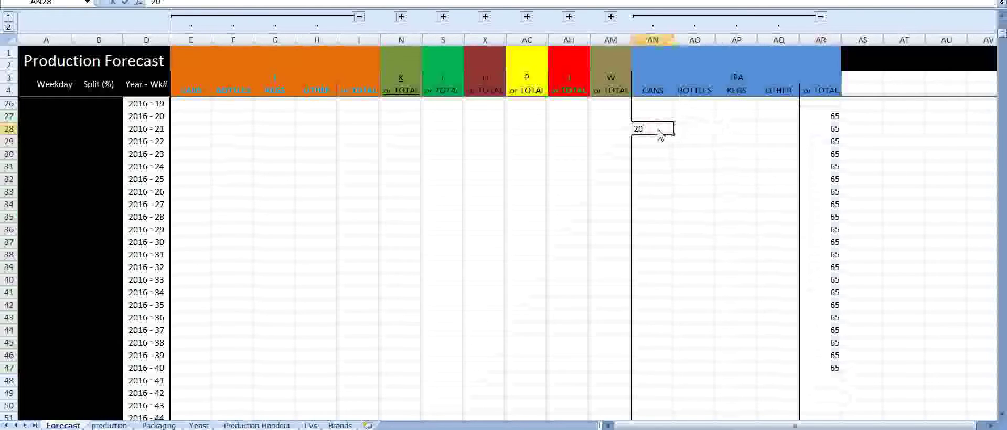
pyautogui.press('Return')
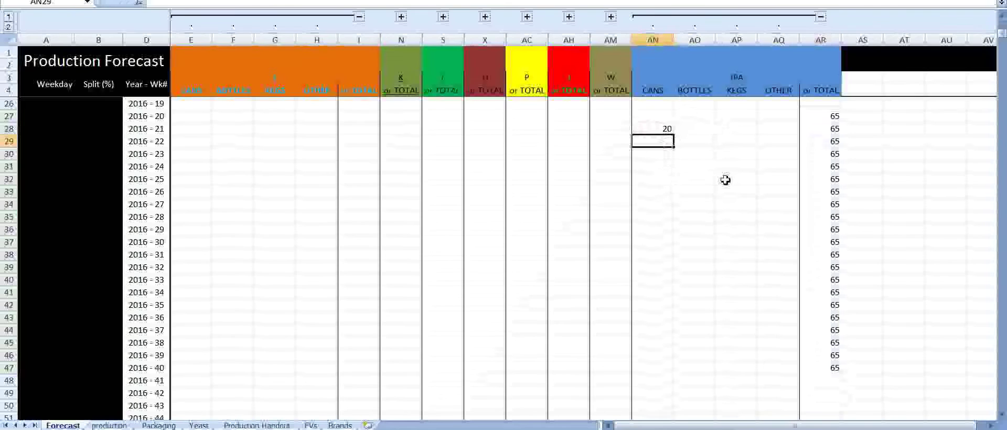
pyautogui.click(737, 167)
pyautogui.click(738, 187)
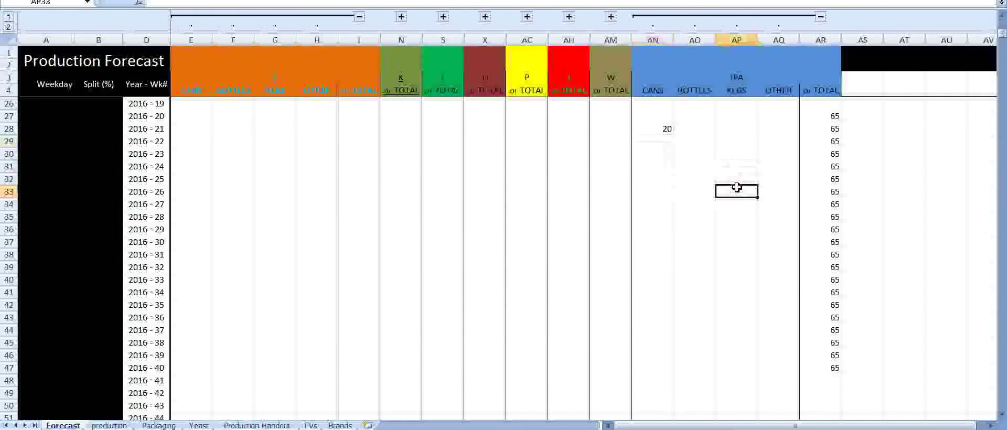
pyautogui.write('10')
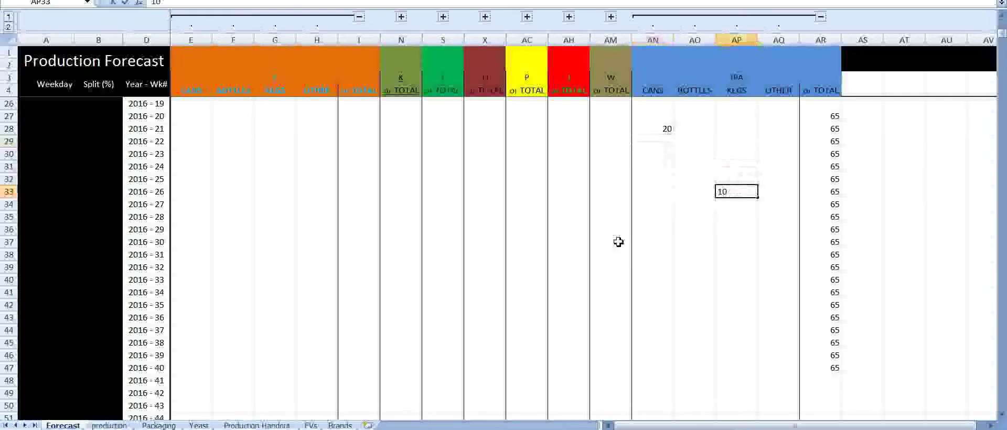
pyautogui.click(693, 256)
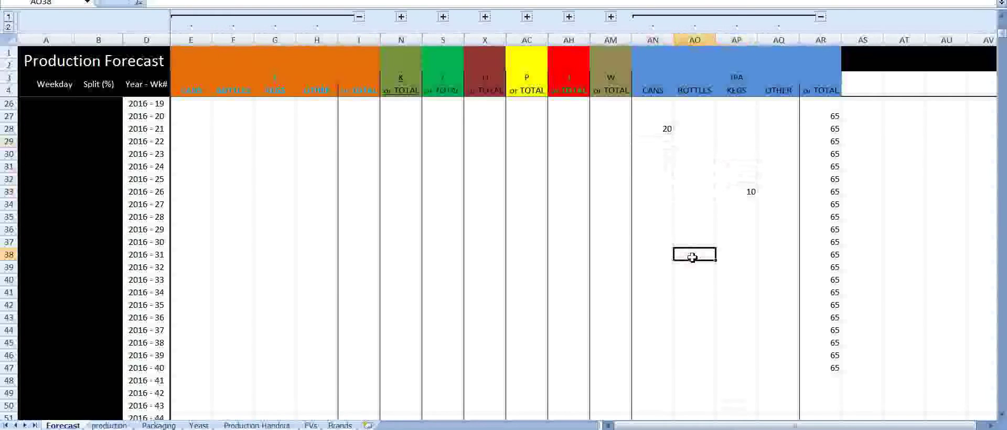